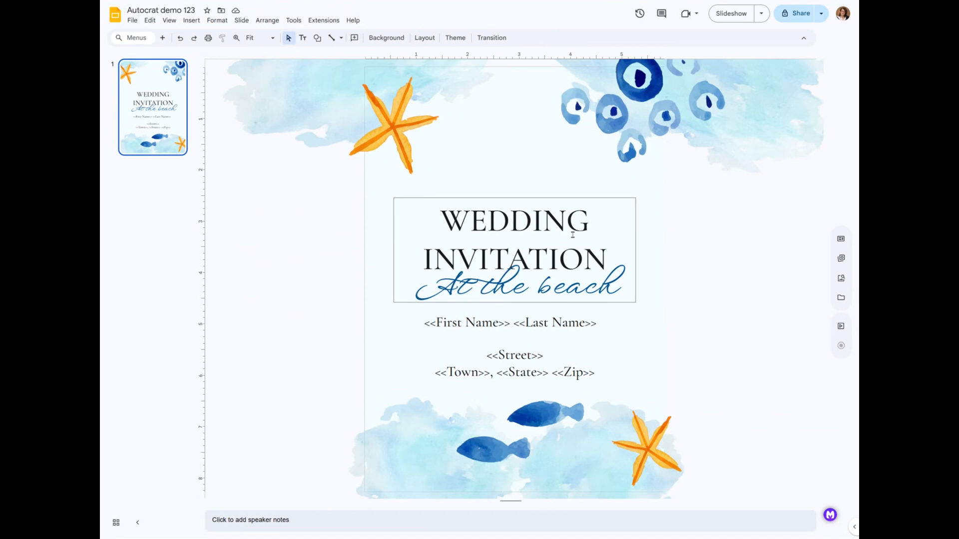
- Examine the First Name and Last Name merge tags on the wedding invitation slide
left_click_drag(436, 323, 584, 322)
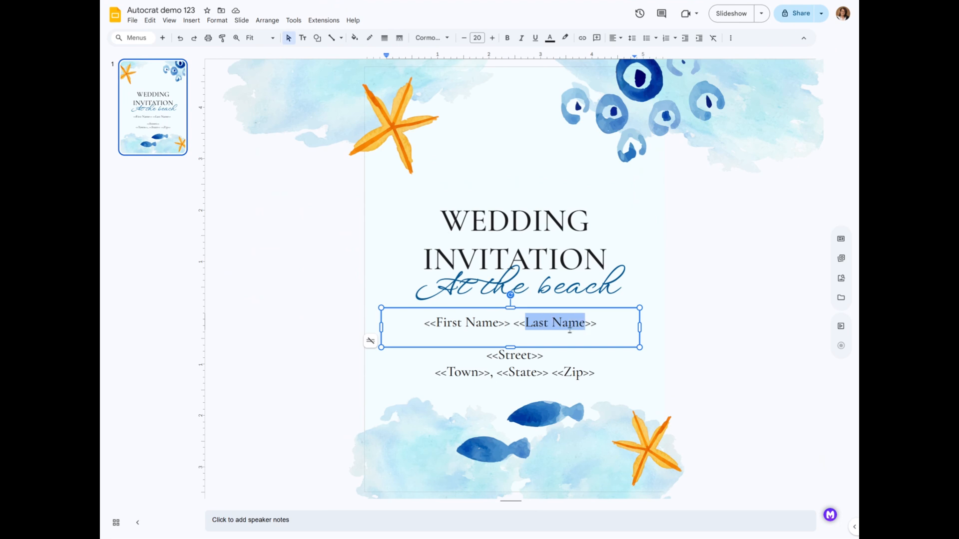
left_click(677, 362)
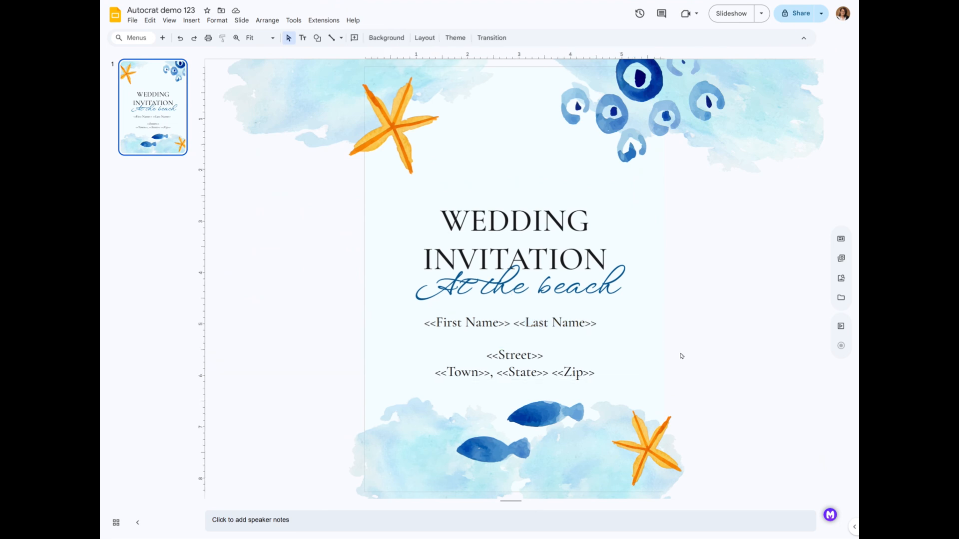
double_click(429, 323)
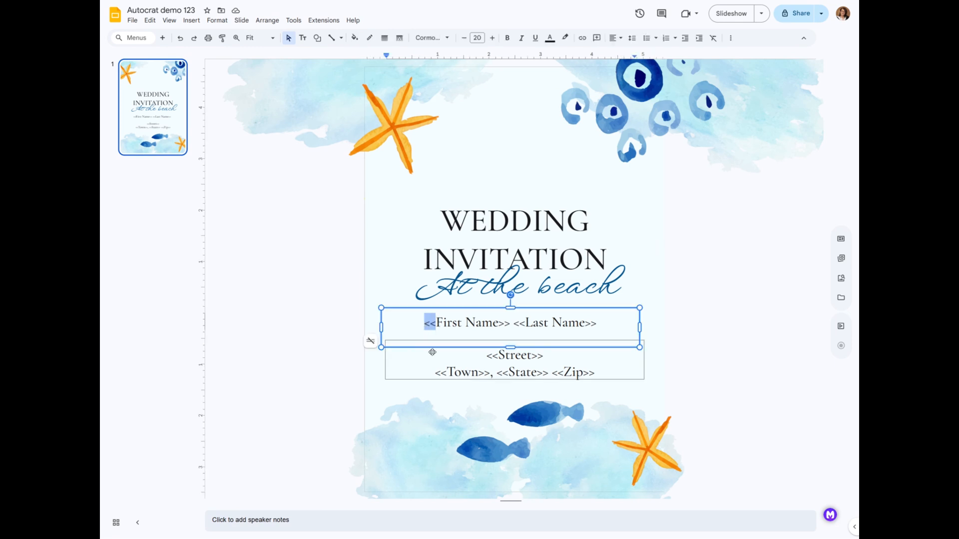
left_click(720, 334)
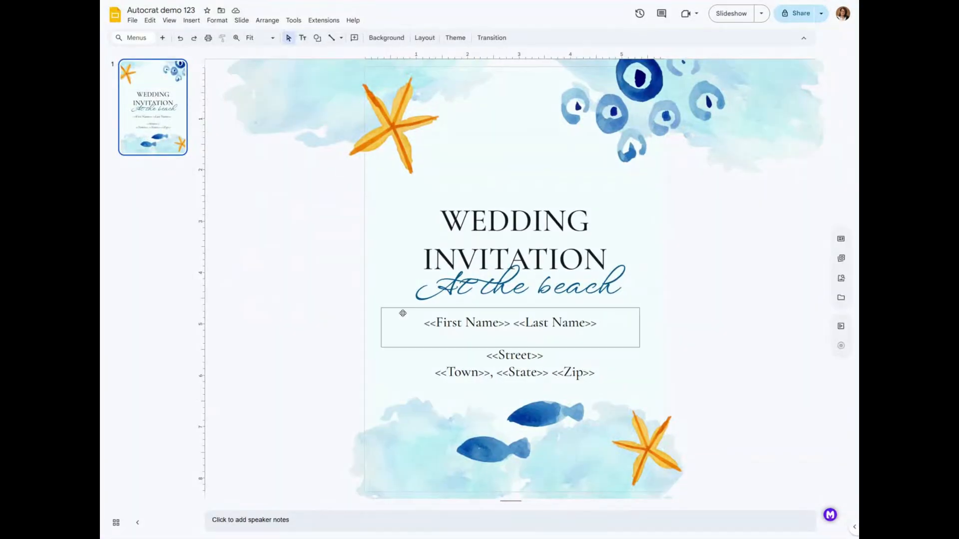
left_click_drag(435, 324, 479, 322)
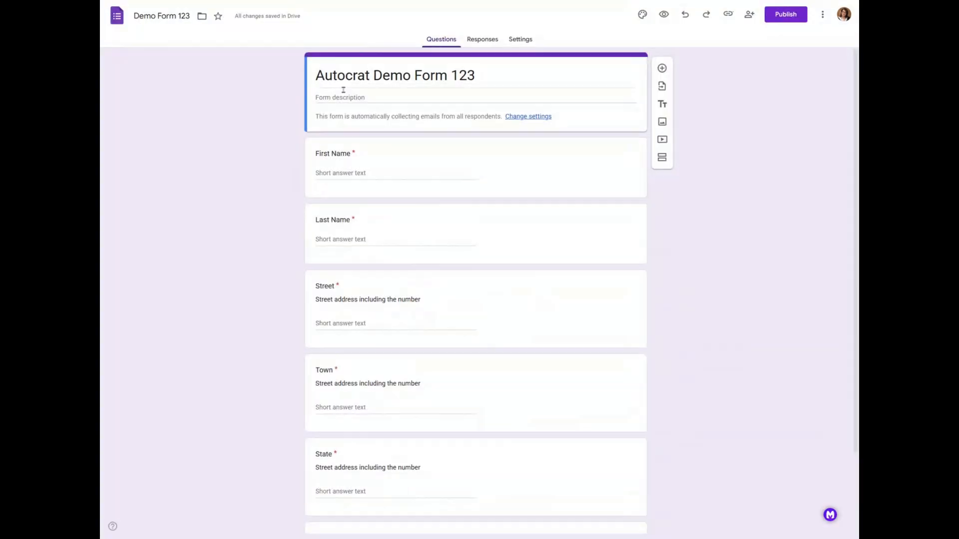
- Review the questions from First Name through Zip in the Autocrat Demo Form 123 and open its responses
scroll(322, 207, "down", 2)
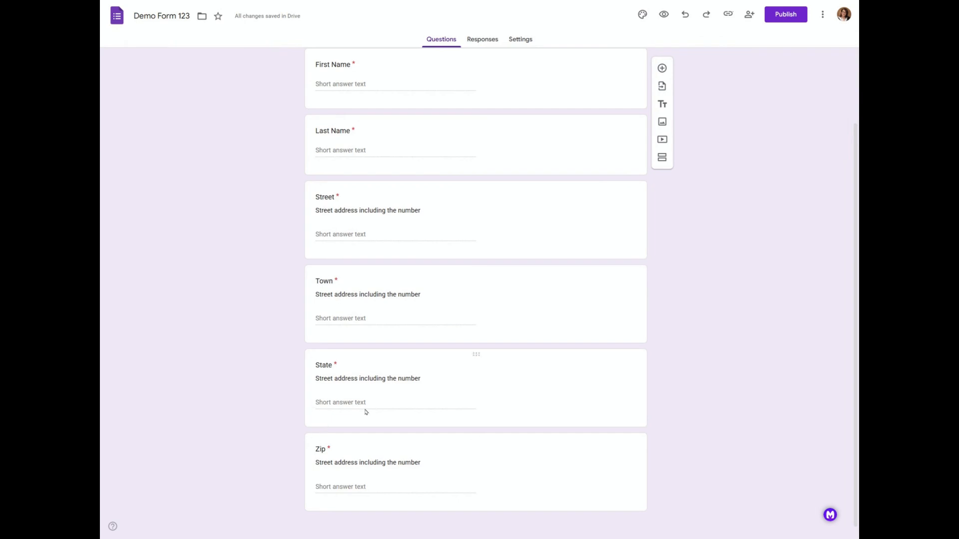
scroll(364, 327, "up", 2)
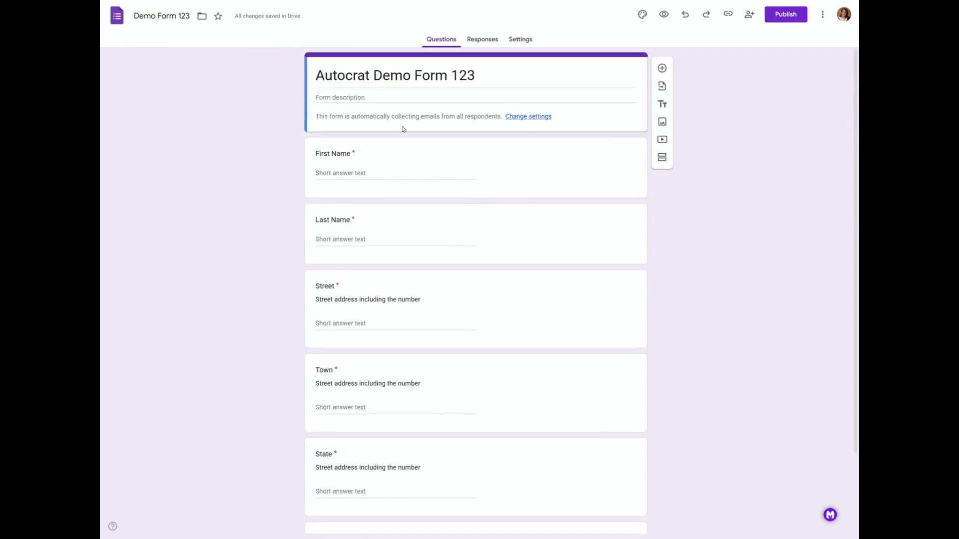
left_click(478, 41)
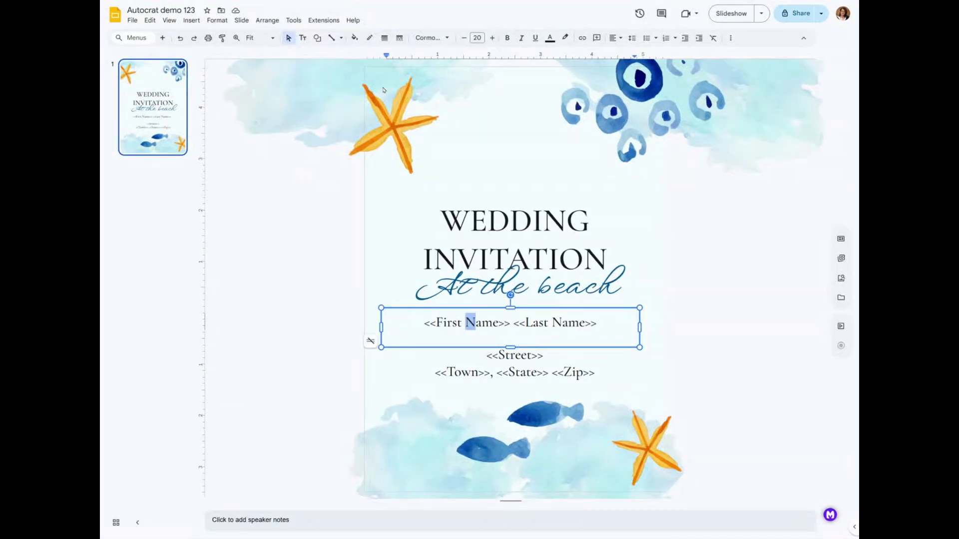
- Compare the invitation's tags with the form's question titles and inspect the double angle brackets around First Name and Last Name
left_click(667, 340)
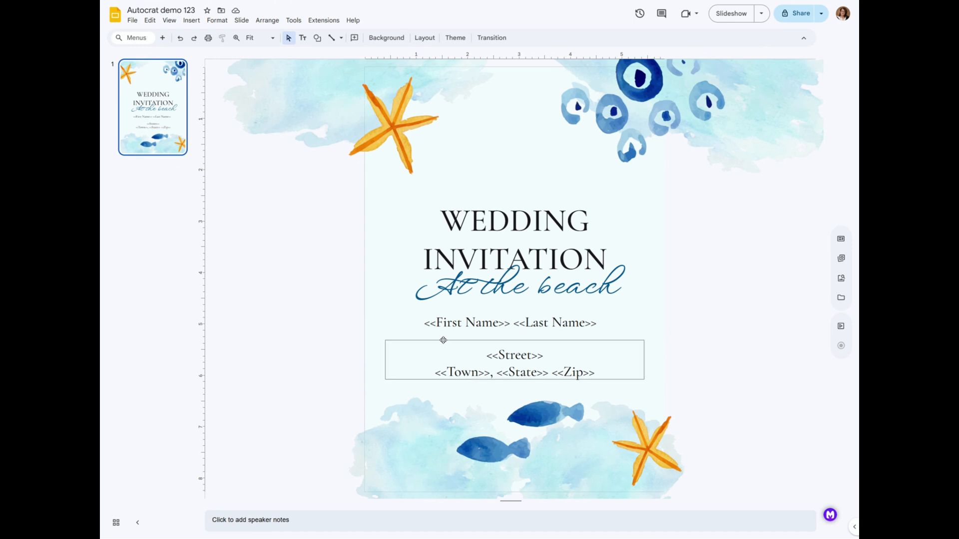
left_click_drag(426, 323, 512, 323)
key("ctrl+c")
left_click(511, 325)
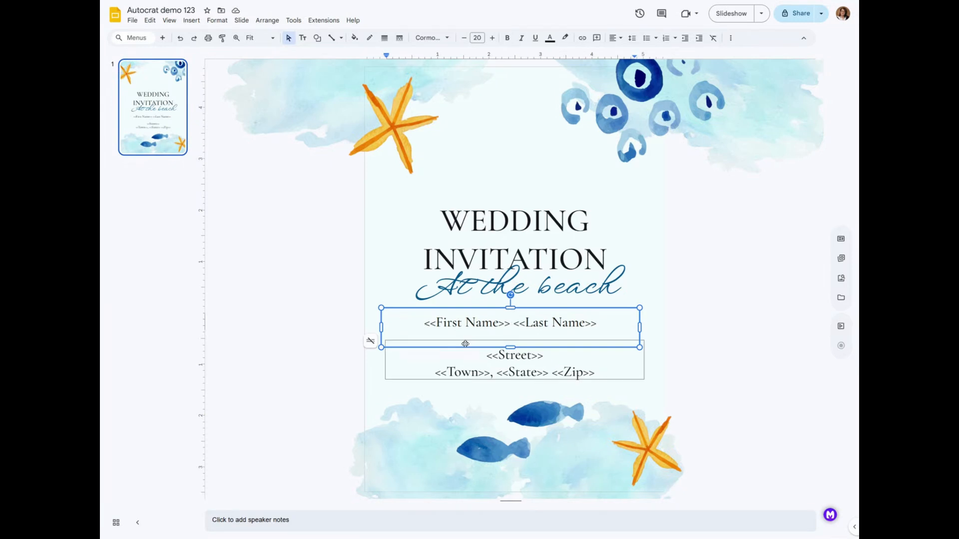
left_click_drag(424, 324, 436, 324)
left_click_drag(498, 324, 525, 325)
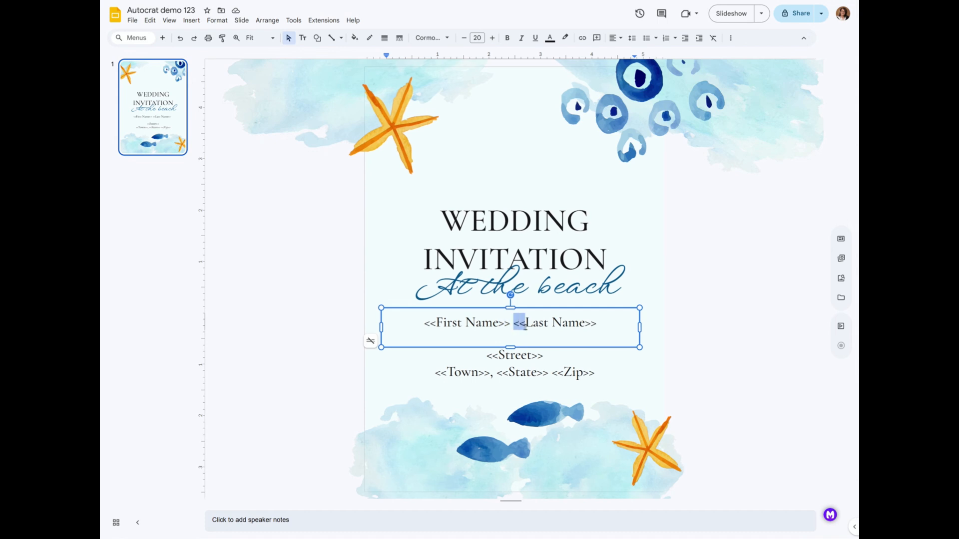
left_click(678, 327)
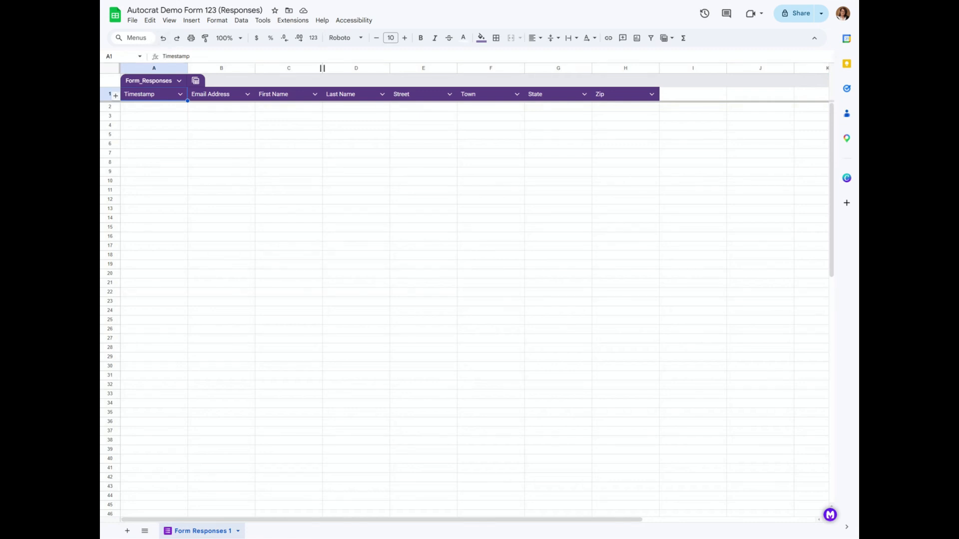
- Launch the Autocrat add-on in the form responses spreadsheet and start a new merge job
left_click(292, 22)
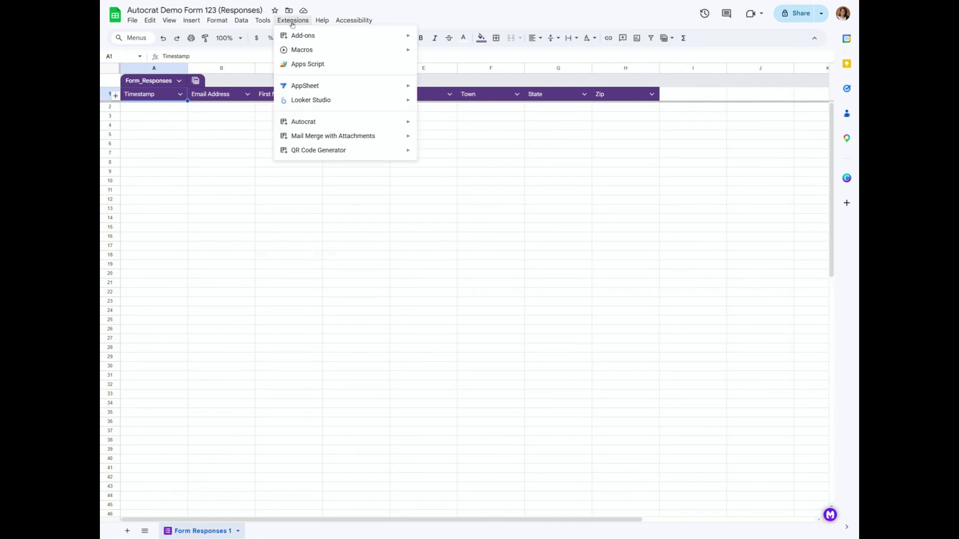
mouse_move(320, 122)
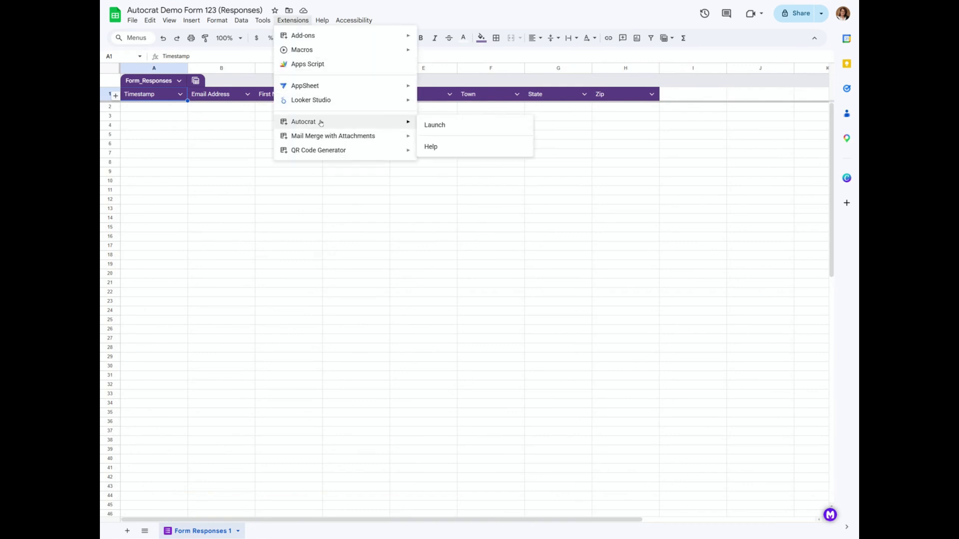
left_click(435, 126)
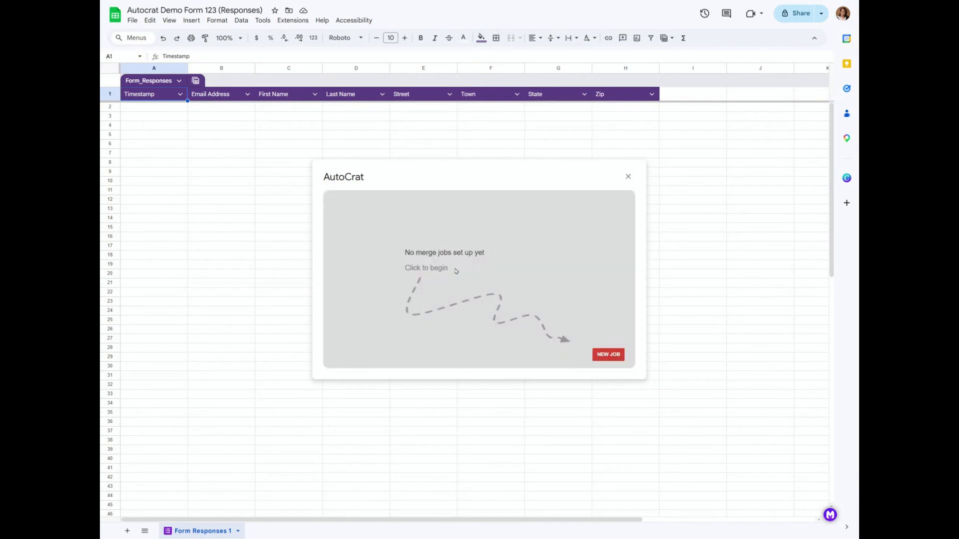
left_click(606, 354)
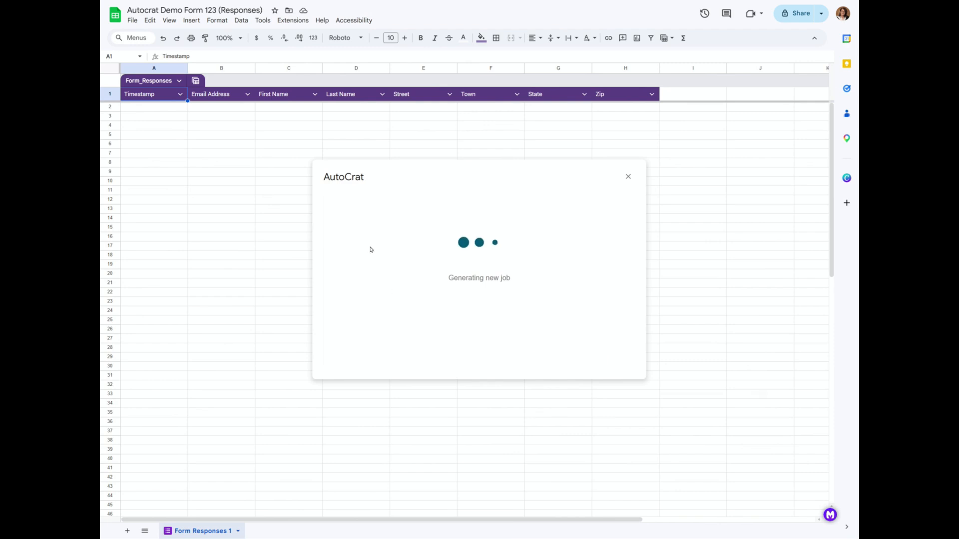
- Name the merge job "Demo Auto Merge" and continue to the template choice
left_click(357, 236)
type("Demo Auto Mert")
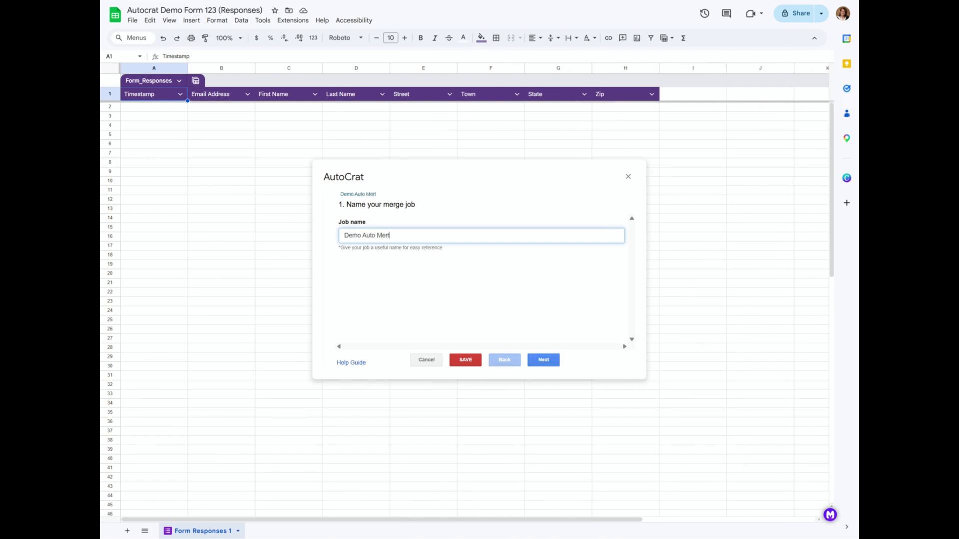
key("BackSpace")
type("get")
left_click(544, 360)
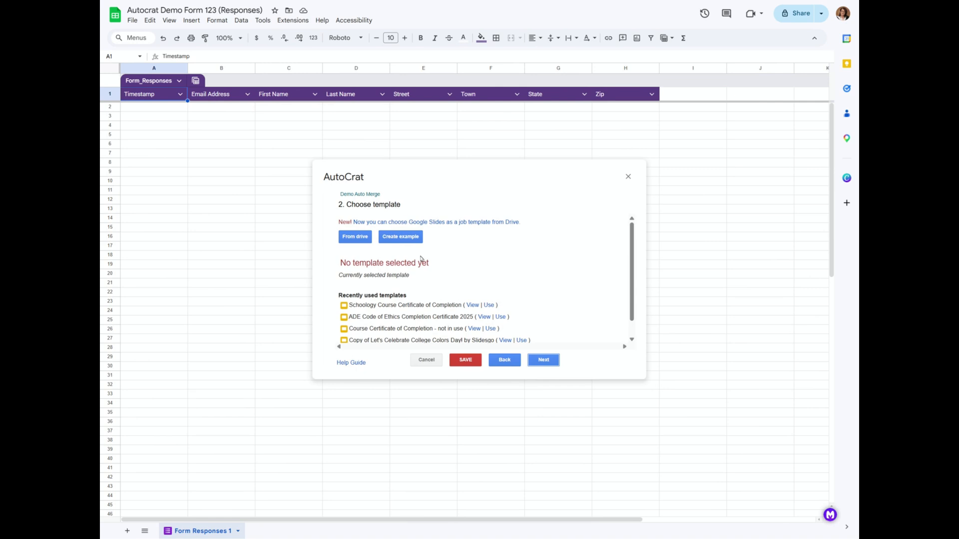
- Choose the Autocrat demo 123 slides from Drive as the merge template and continue to the data mapping
left_click(357, 241)
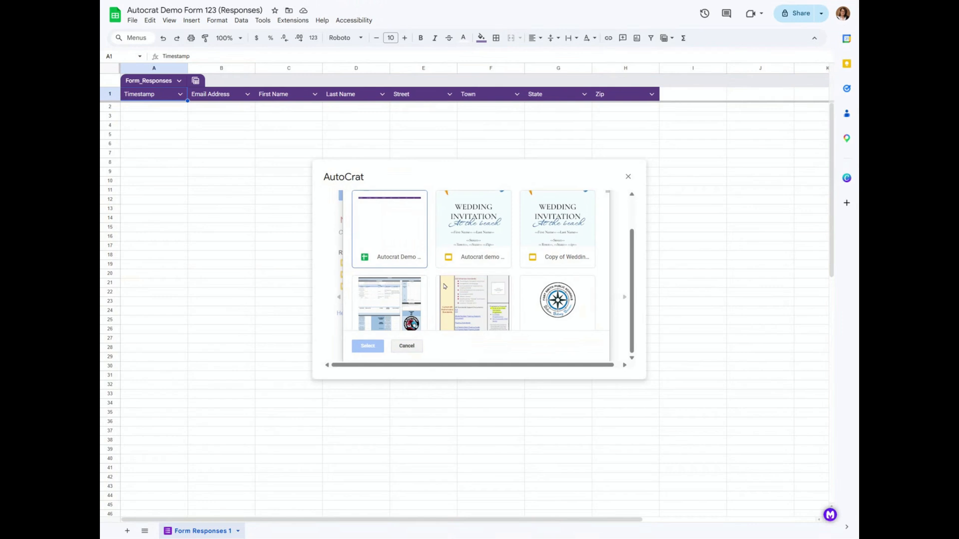
left_click(481, 230)
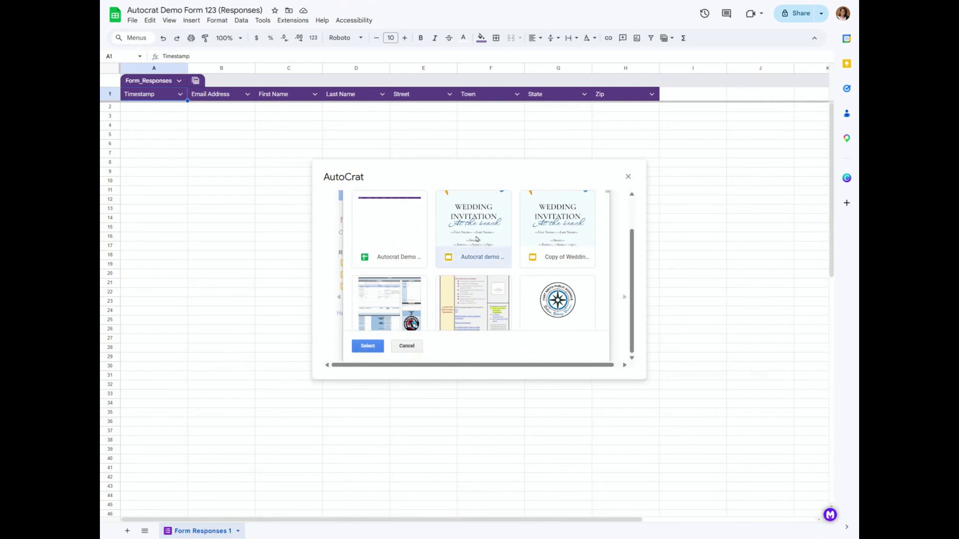
scroll(478, 242, "down", 3)
scroll(454, 279, "down", 2)
left_click(370, 346)
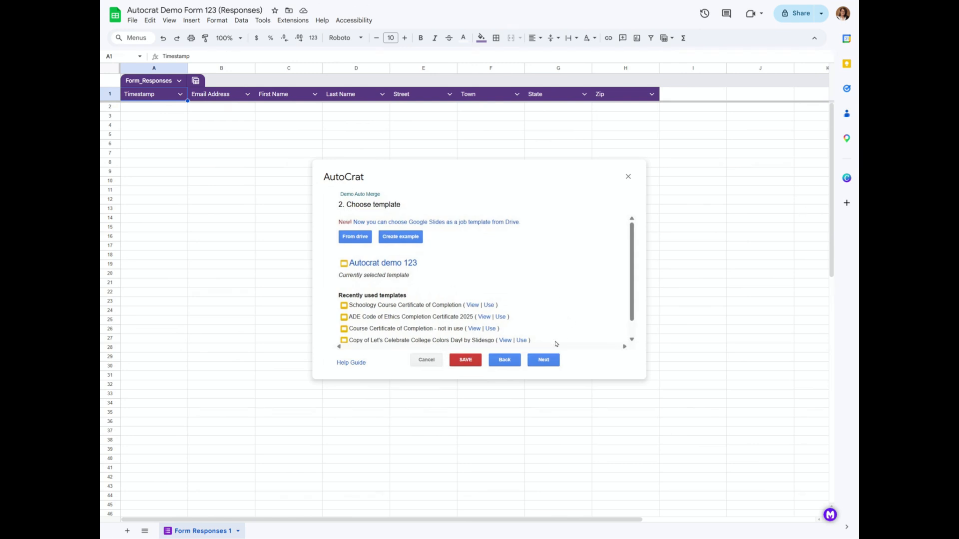
left_click(543, 360)
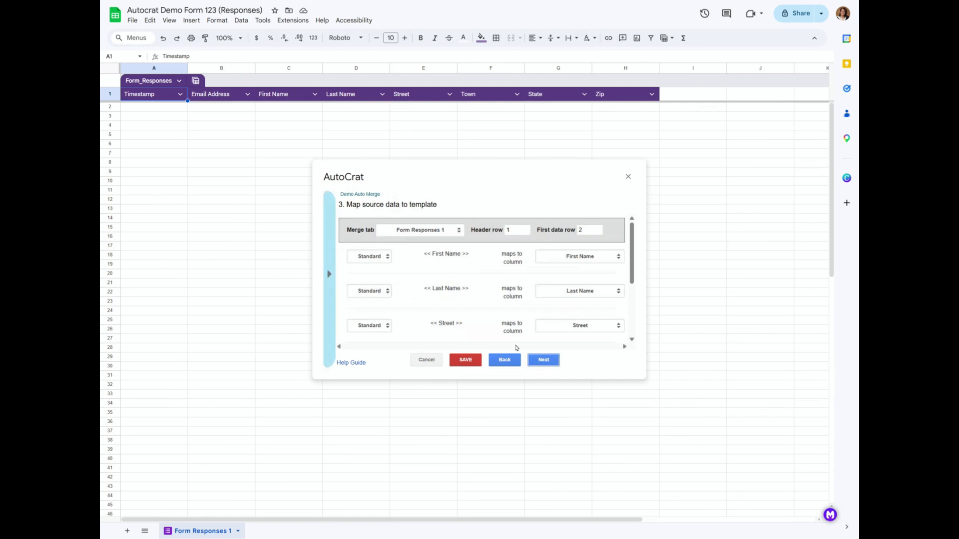
- Check that each template tag from First Name to Zip maps to its matching column, and accept the mapping
double_click(430, 255)
left_click(460, 252)
double_click(463, 254)
left_click_drag(633, 253, 632, 312)
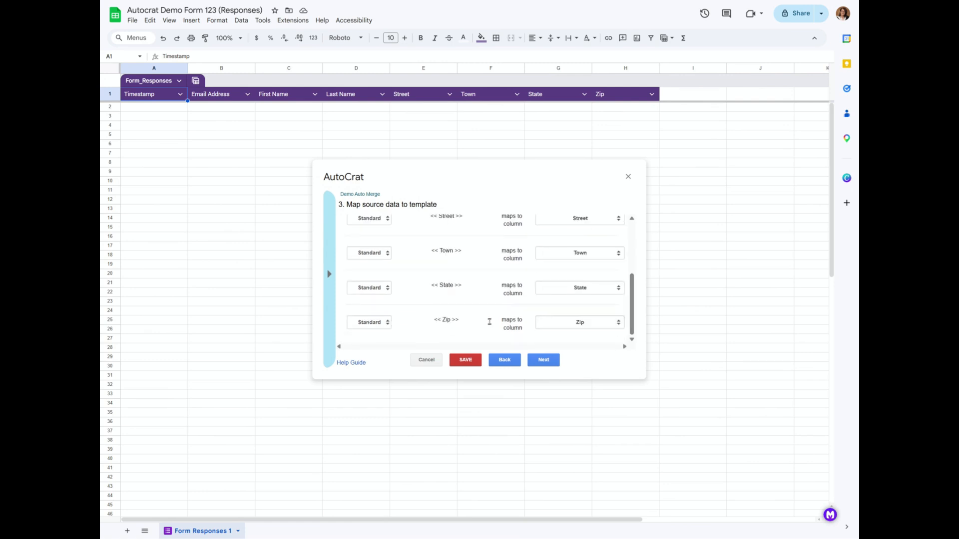
left_click(617, 324)
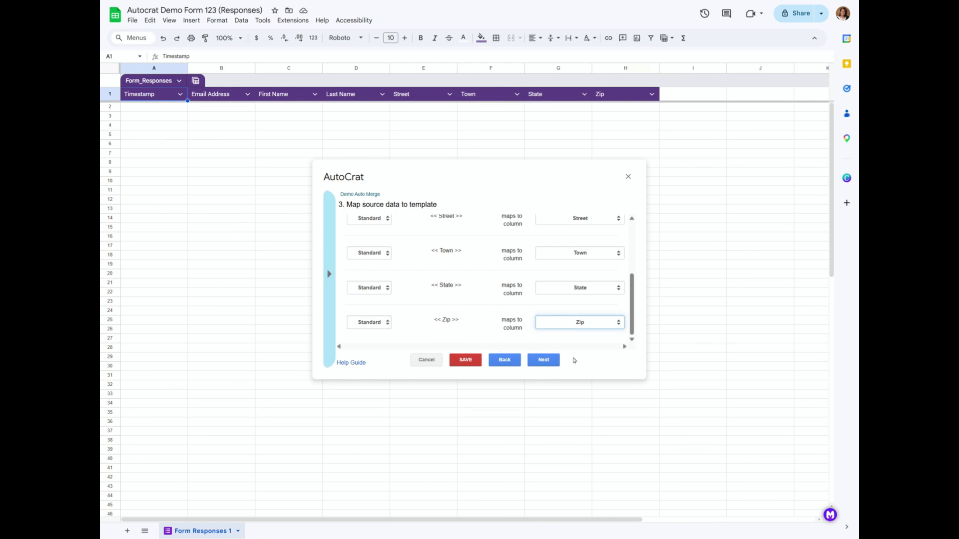
left_click(537, 362)
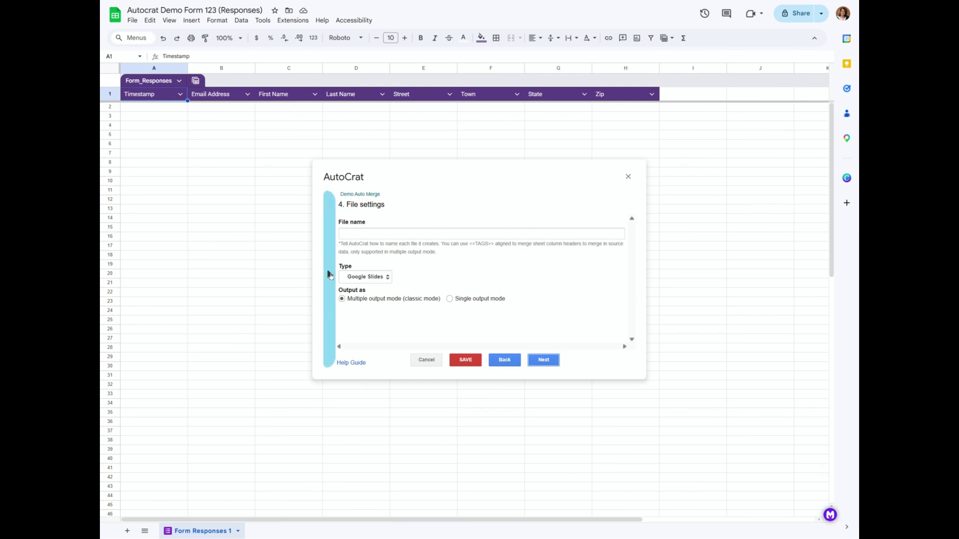
- Build the output file name from merge tags as <<Last Name>>_<<First Name>>_
left_click(329, 274)
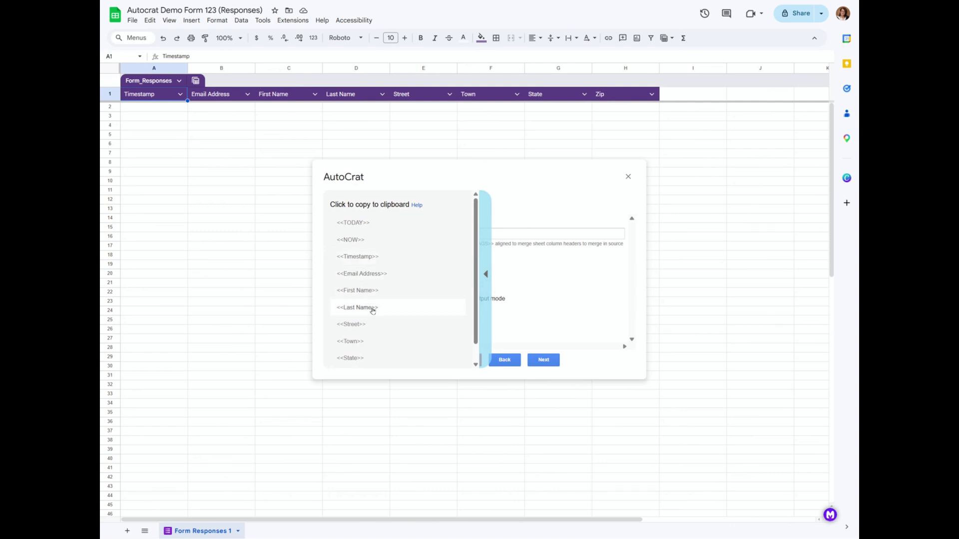
left_click(370, 307)
left_click(368, 233)
type("<<Last Name>>")
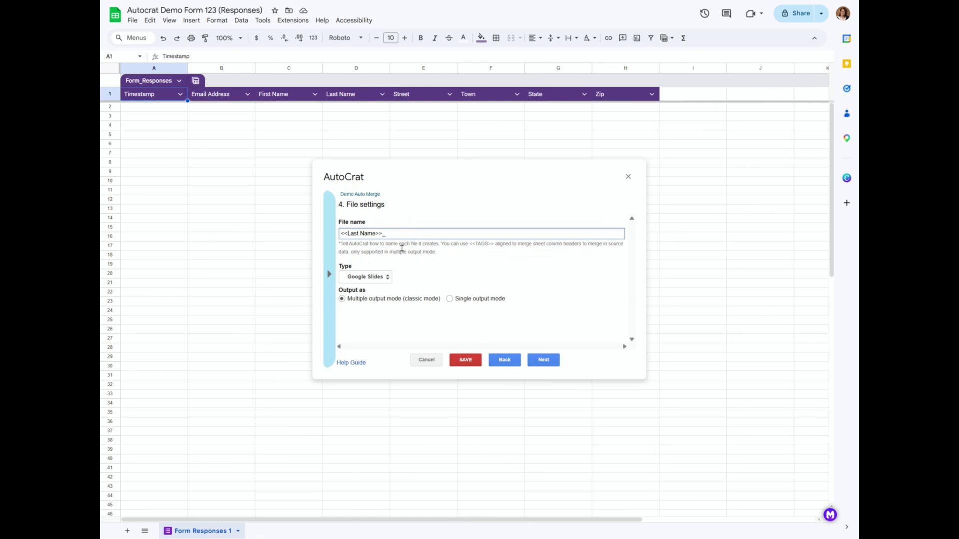
left_click(328, 274)
left_click(364, 306)
left_click(417, 235)
type("_")
key("ctrl+v")
- Append the <<Timestamp>> tag to the end of the output file name
left_click(329, 273)
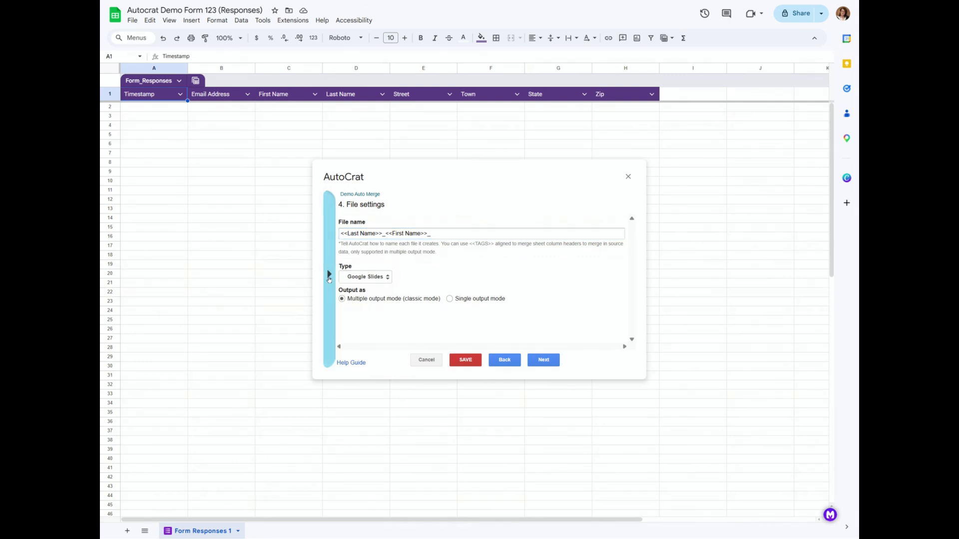
left_click(388, 260)
left_click(446, 232)
type("_")
type("<<Timestamp>>")
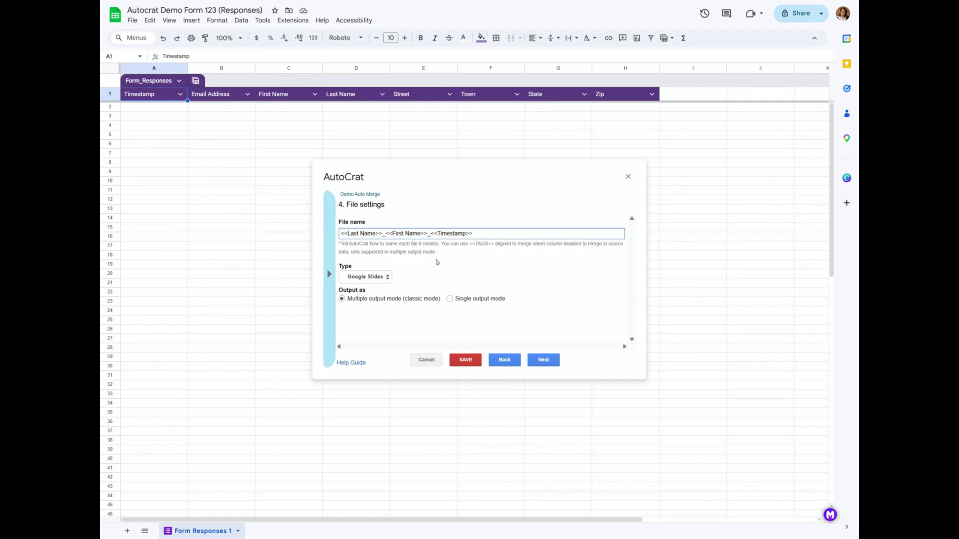
- Keep Google Slides as the file type and My Drive as the destination folder, and continue without adding a merge condition
left_click(385, 279)
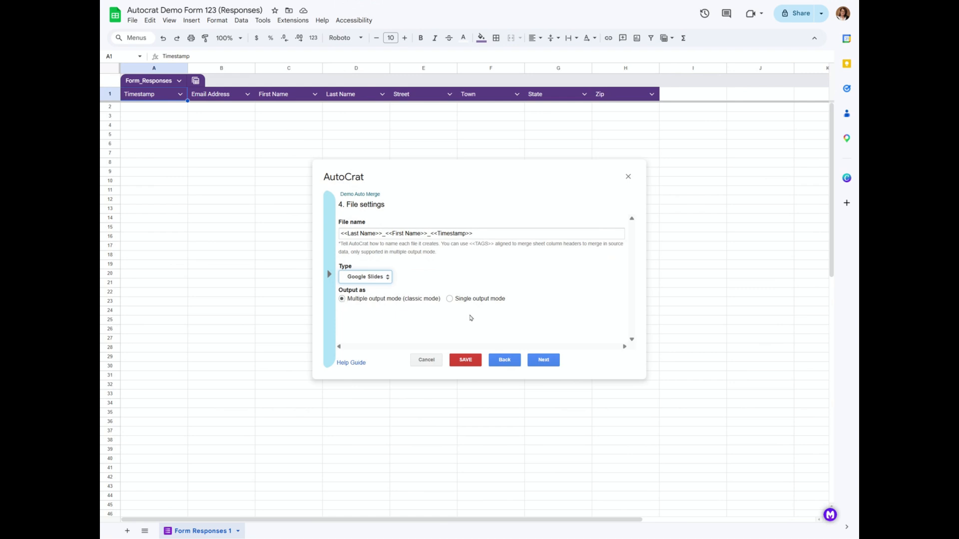
left_click(543, 360)
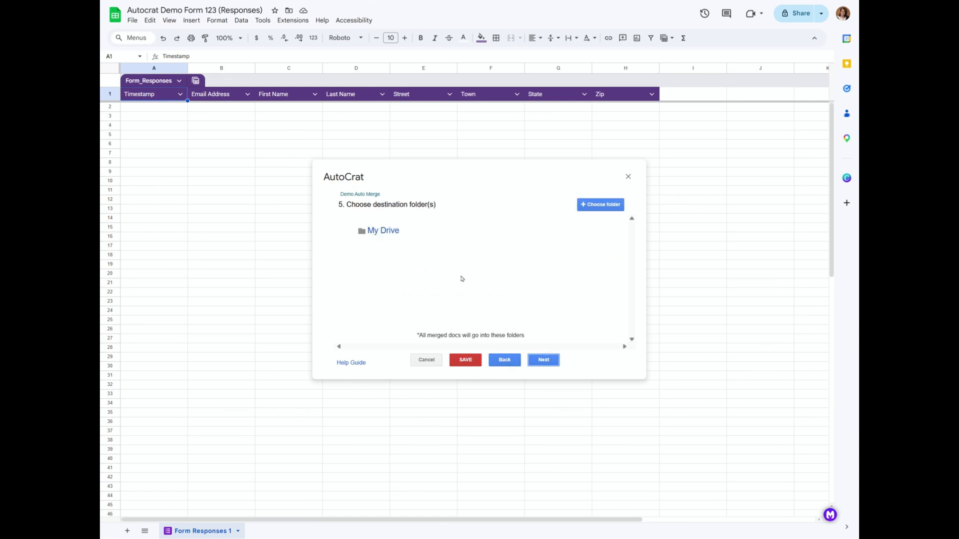
mouse_move(424, 230)
left_click(549, 363)
left_click(547, 362)
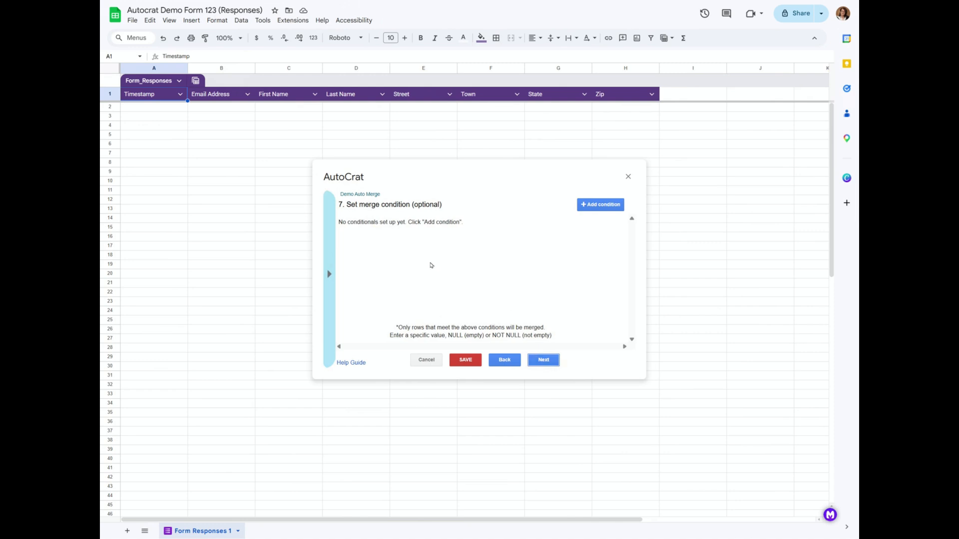
left_click(543, 361)
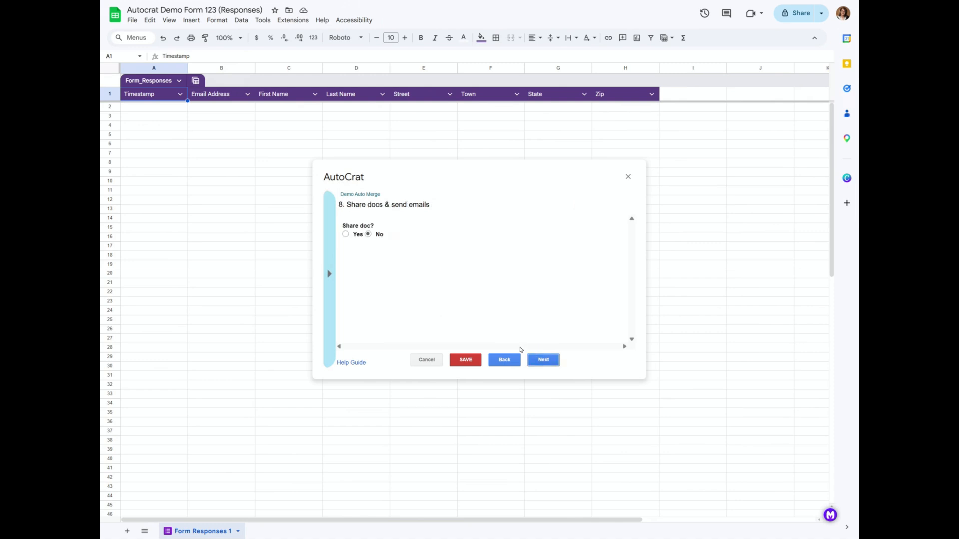
- Share the merged document as a PDF, disallow re-sharing by collaborators, and send from the generic no-reply address
left_click(346, 234)
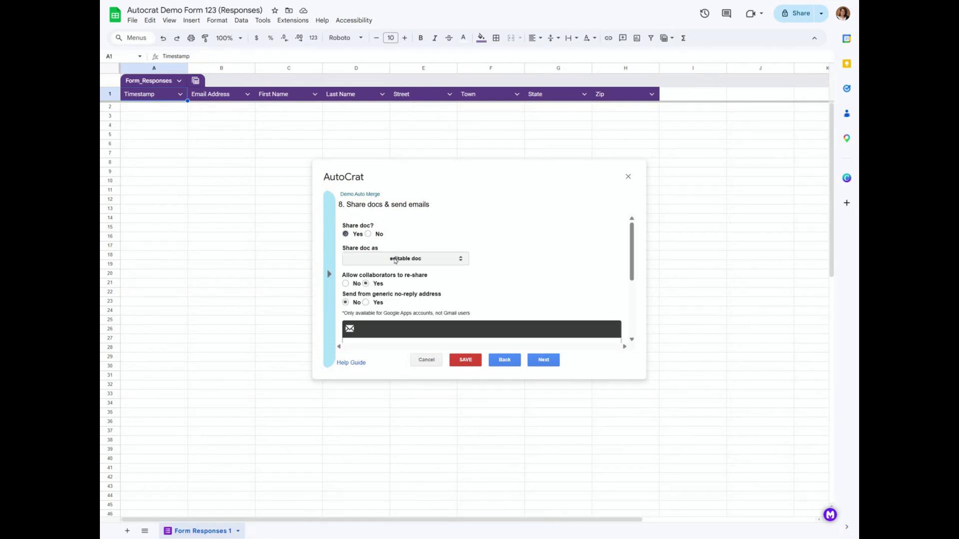
left_click(459, 260)
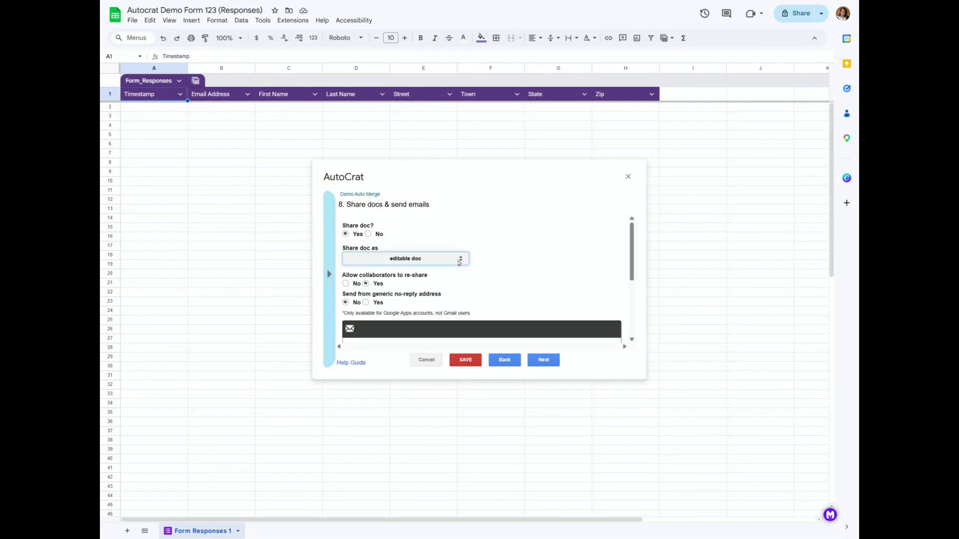
left_click(408, 310)
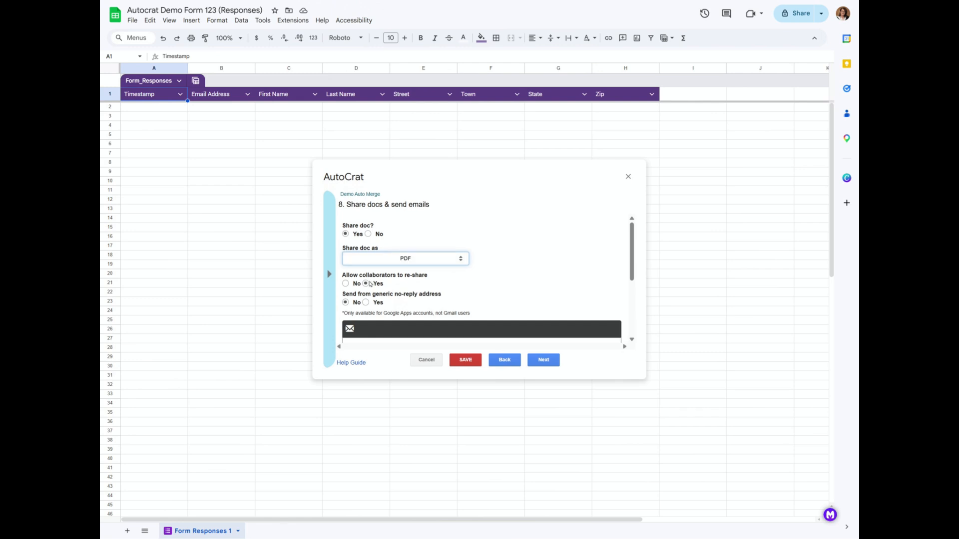
left_click(345, 283)
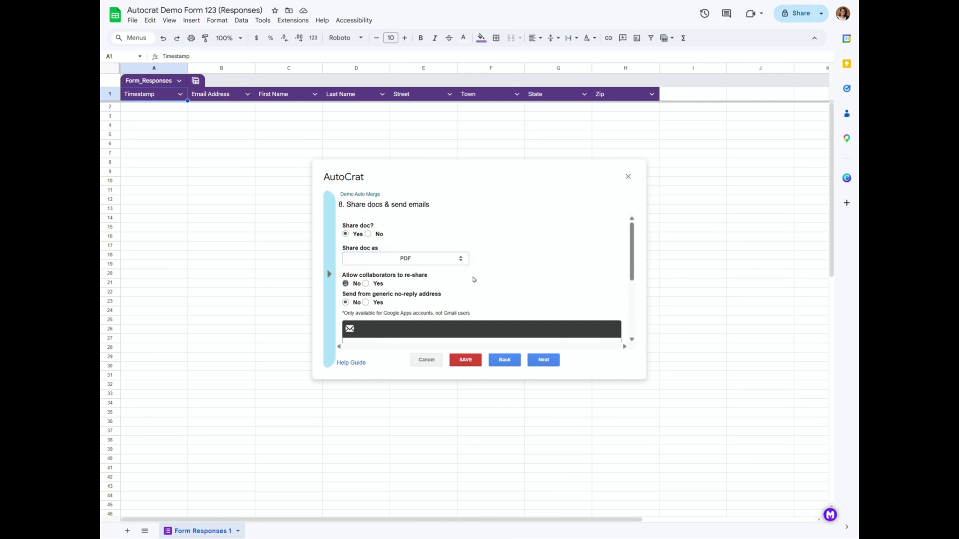
scroll(633, 240, "down", 1)
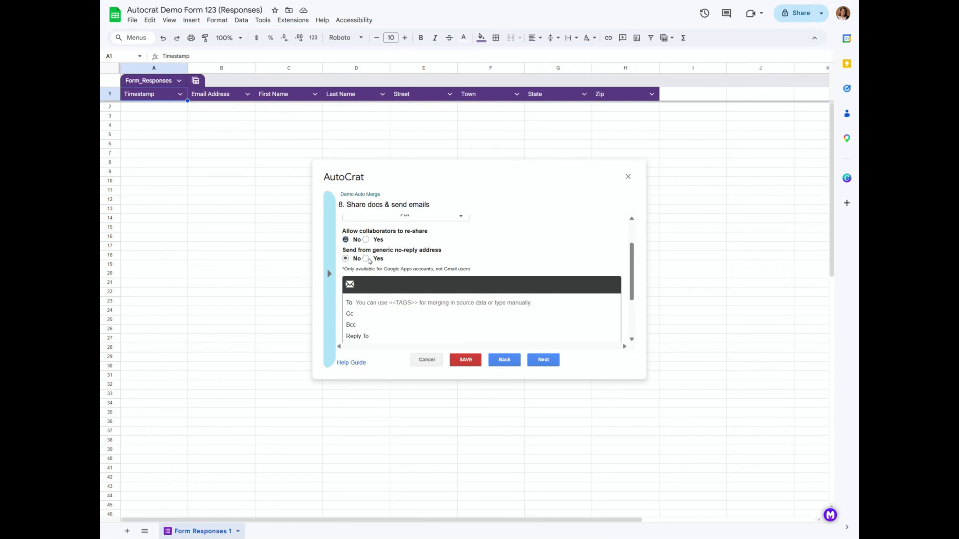
left_click(366, 259)
- Address the sharing email to the <<email>> merge tag, leaving Cc and Bcc empty
left_click_drag(633, 264, 630, 285)
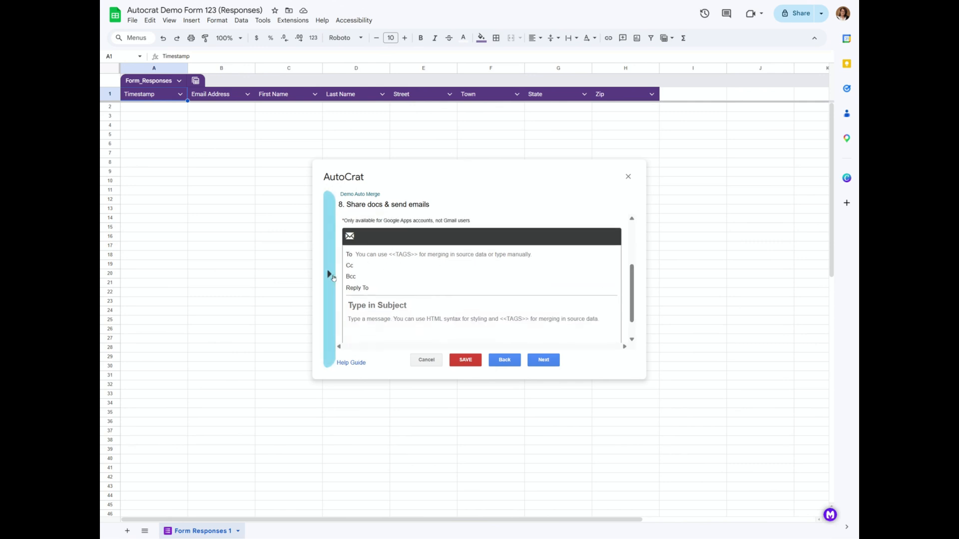
left_click(370, 258)
type("<<email>>")
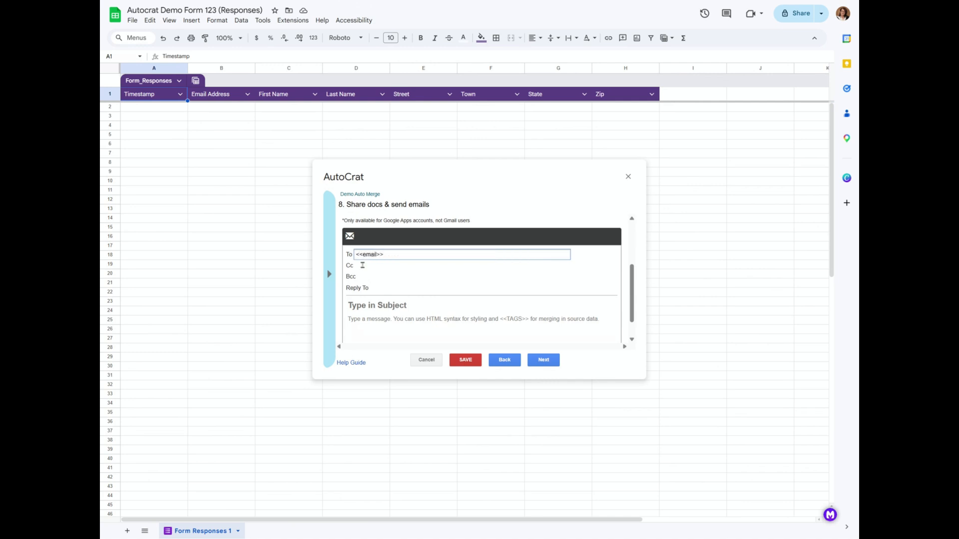
left_click(371, 277)
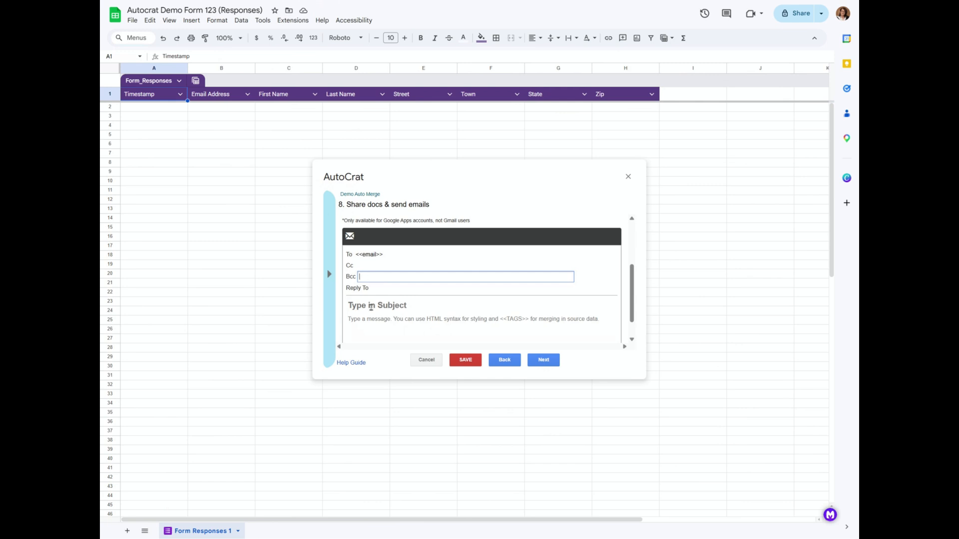
- Set the sharing email's subject to "Demo Subject"
left_click(371, 305)
type("Demo")
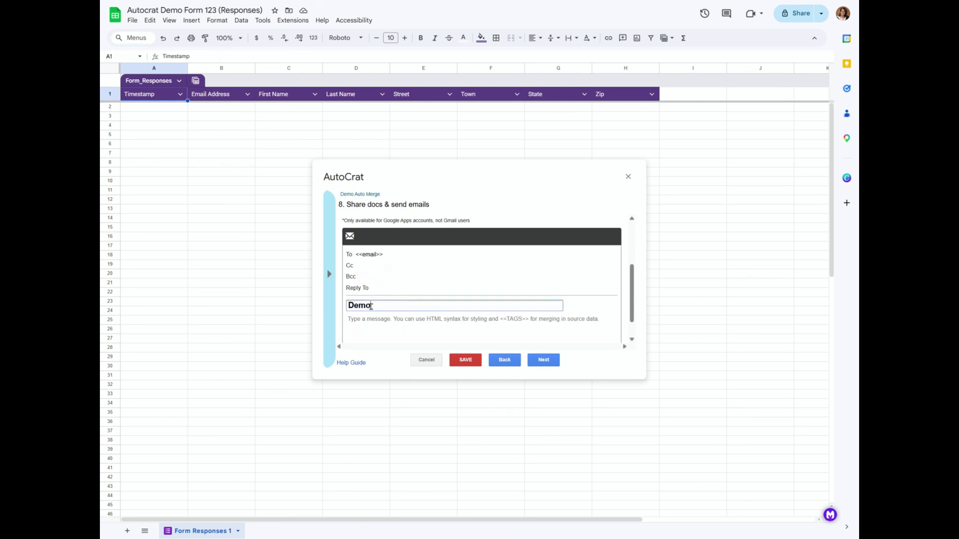
type(" Submet")
key("BackSpace")
key("BackSpace")
key("BackSpace")
type("ject")
- Write "this is your document" as the sharing email's message
left_click(378, 327)
scroll(379, 319, "down", 1)
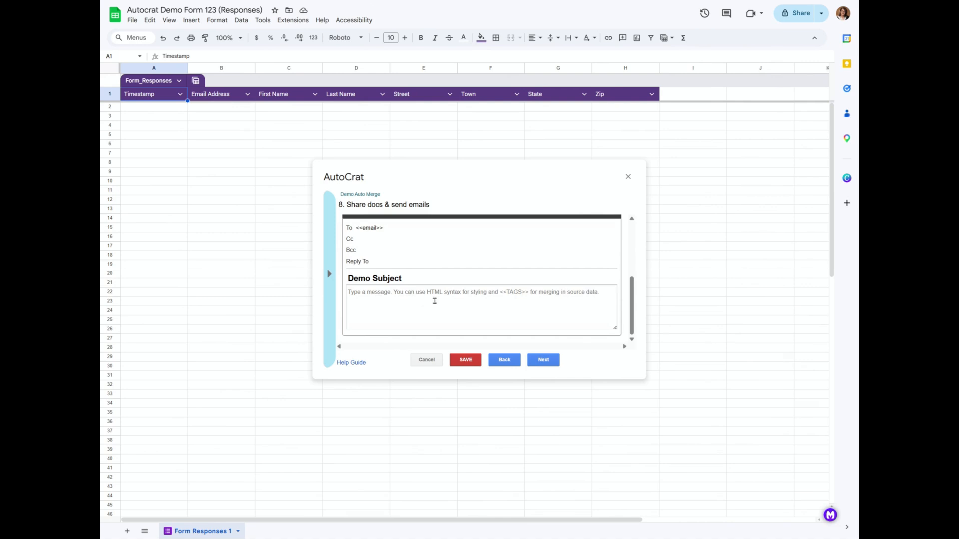
type("this is your document")
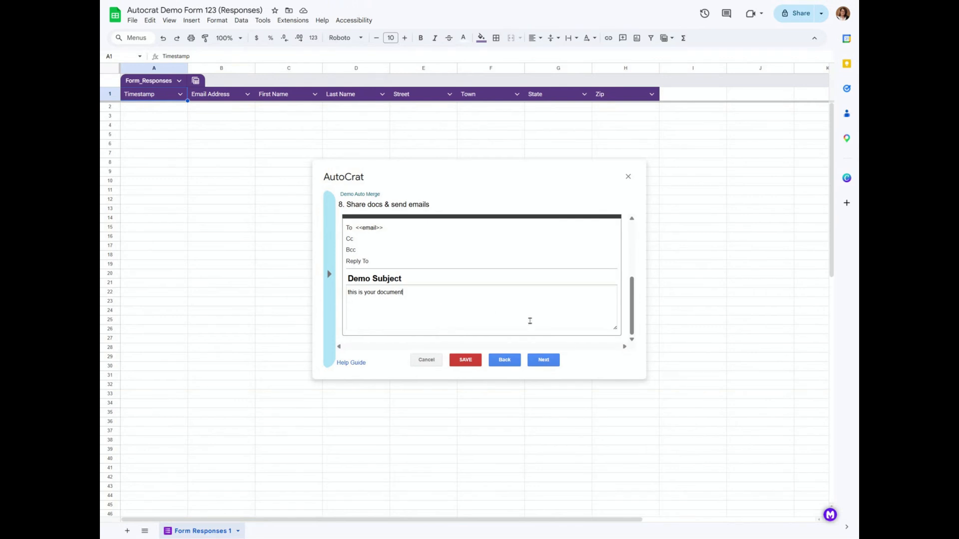
- Continue to the job triggers, set the job to run on the form trigger, and confirm enabling triggers for the project
left_click(546, 359)
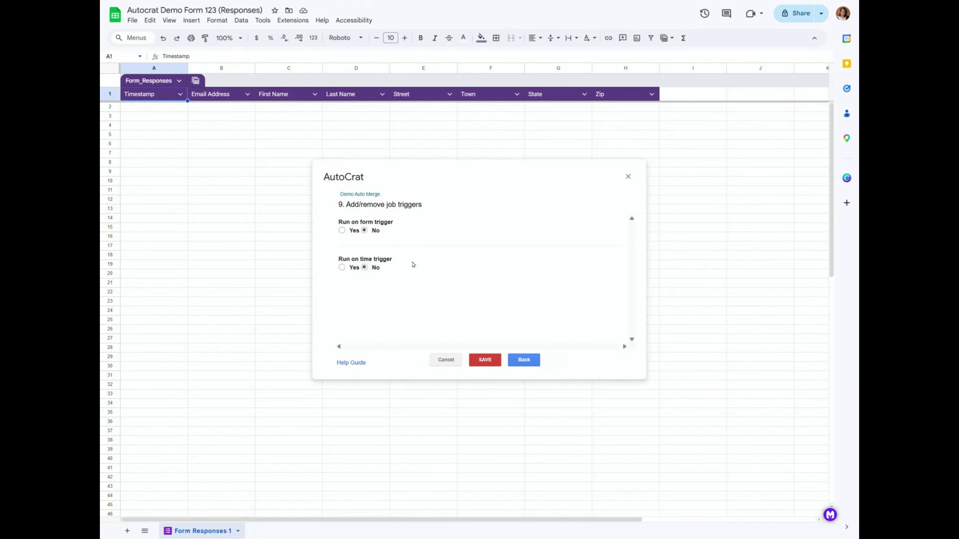
left_click(342, 231)
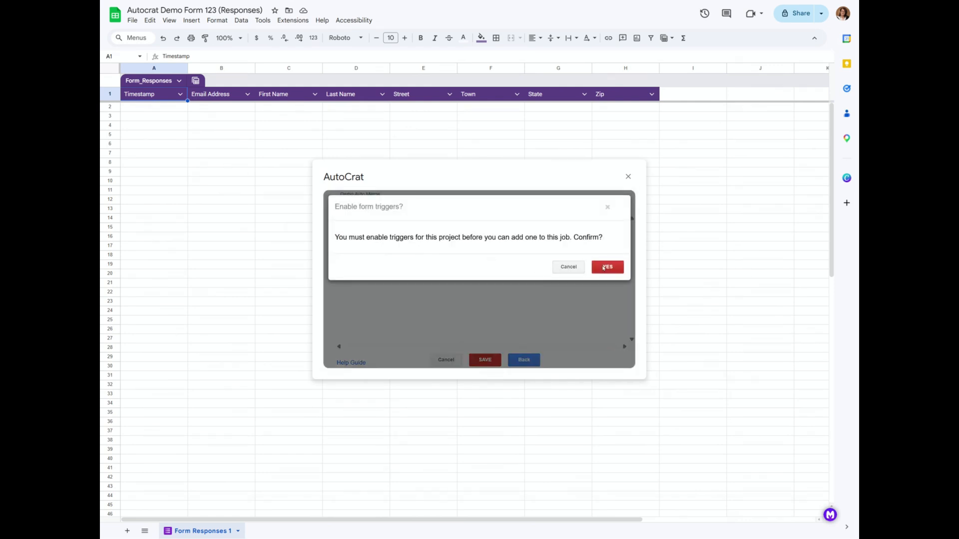
left_click(610, 268)
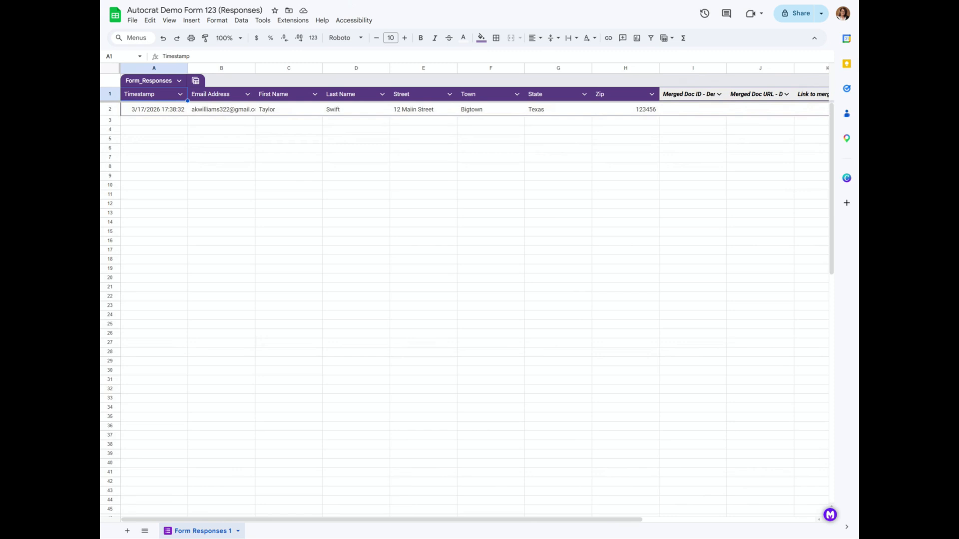
- Preview the merged document links in row 2 and widen the Link to merged Doc and Merged Doc URL columns
left_click_drag(373, 521, 527, 524)
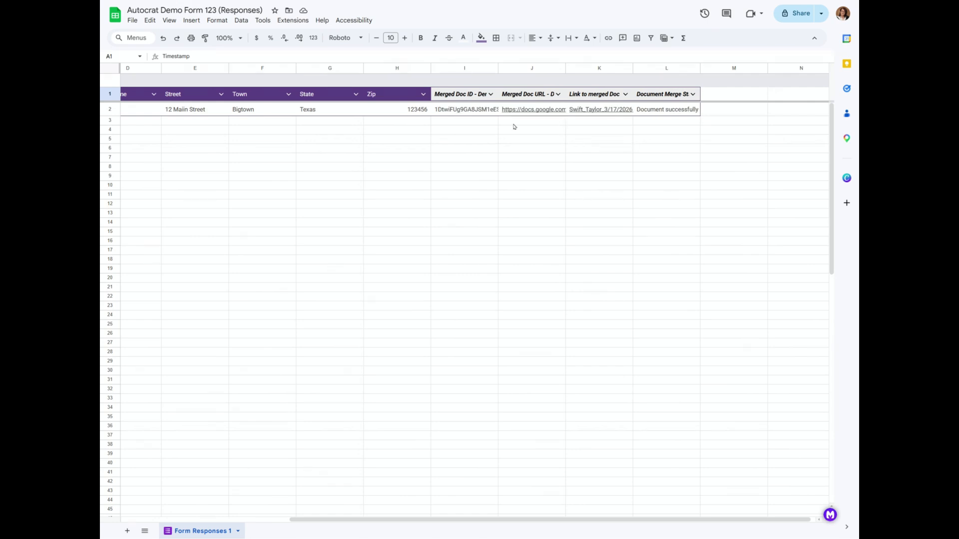
mouse_move(576, 118)
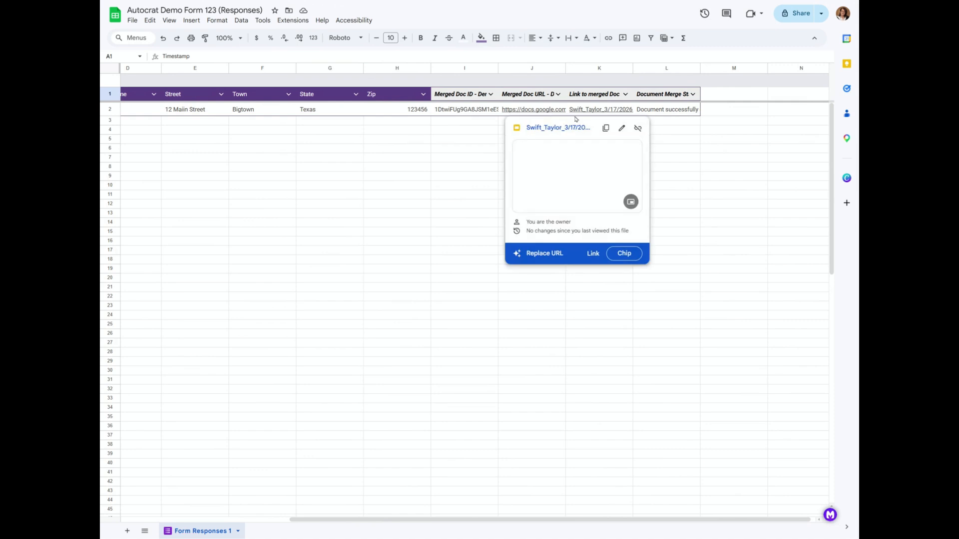
left_click(744, 113)
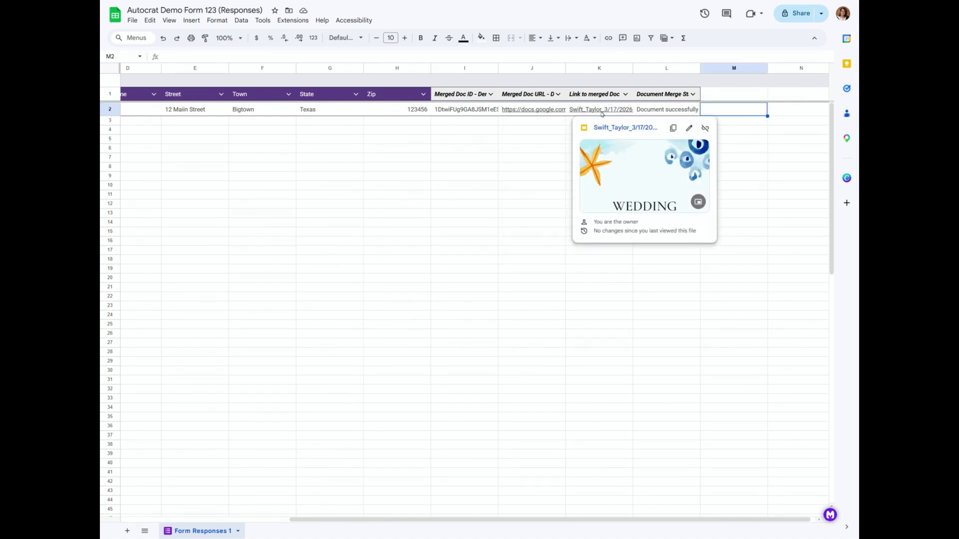
mouse_move(533, 110)
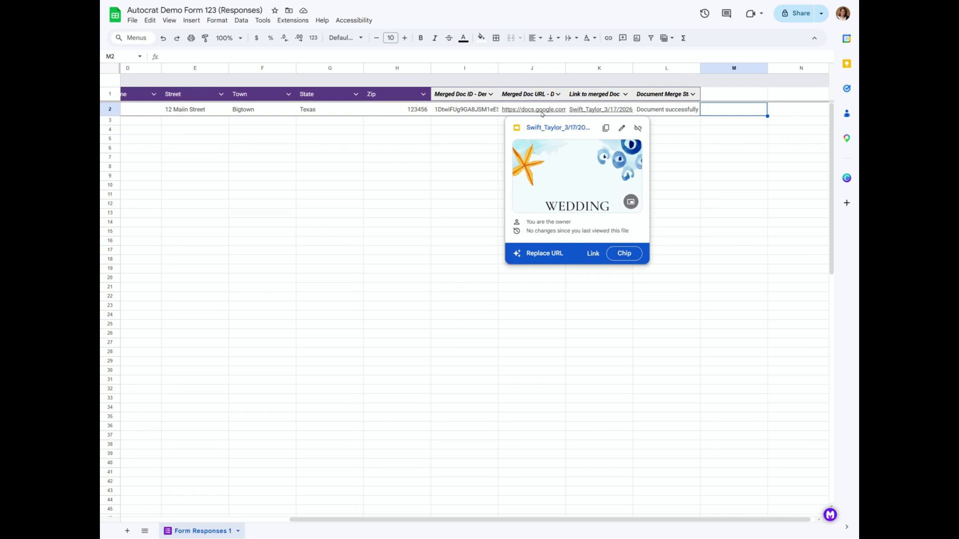
left_click_drag(633, 68, 698, 68)
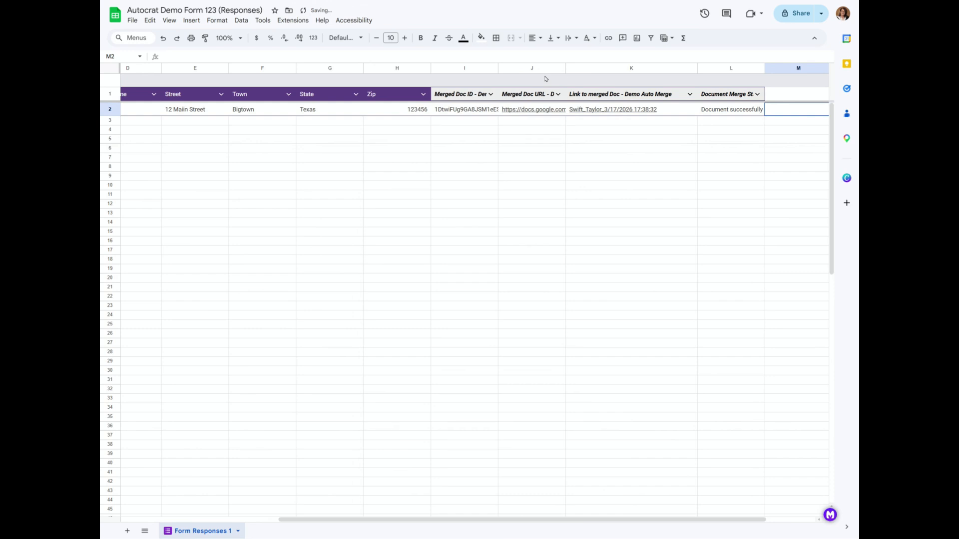
left_click_drag(566, 68, 638, 68)
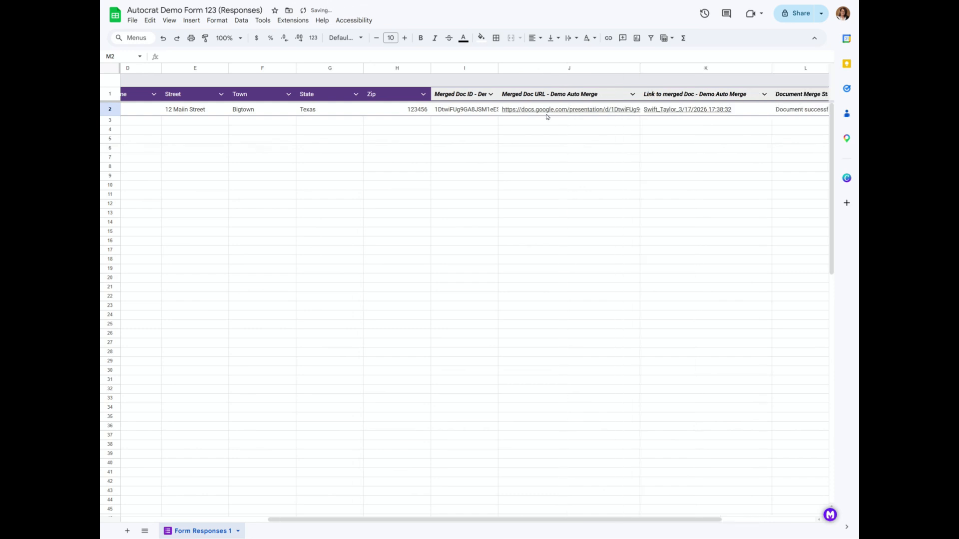
- Open the generated Google Slides invitation from the Merged Doc URL cell in row 2
left_click(577, 110)
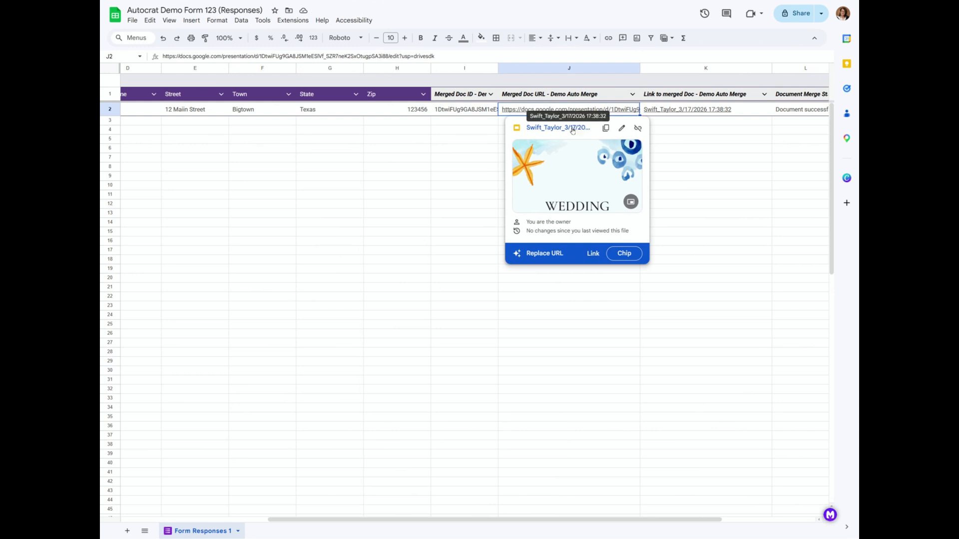
left_click(573, 131)
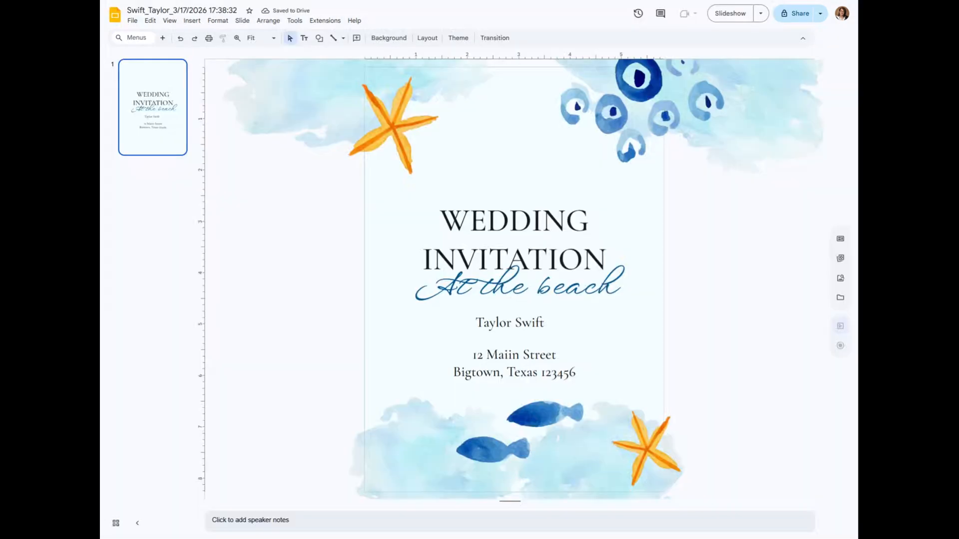